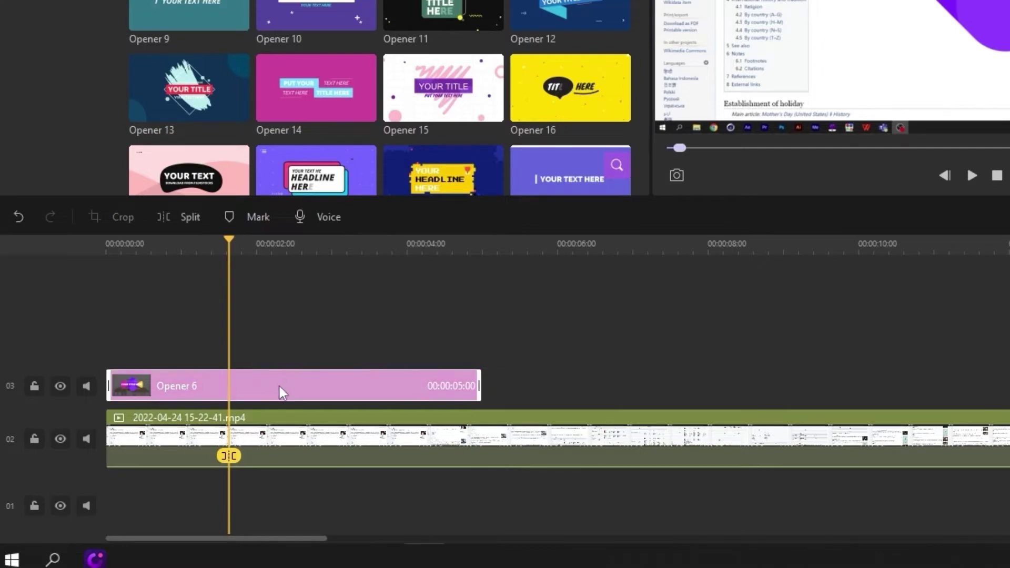
# Step: Drag the Opener 6 title from Caption > Opener onto the timeline beside the screen recording
pyautogui.moveTo(279, 386); pyautogui.dragTo(260, 510)
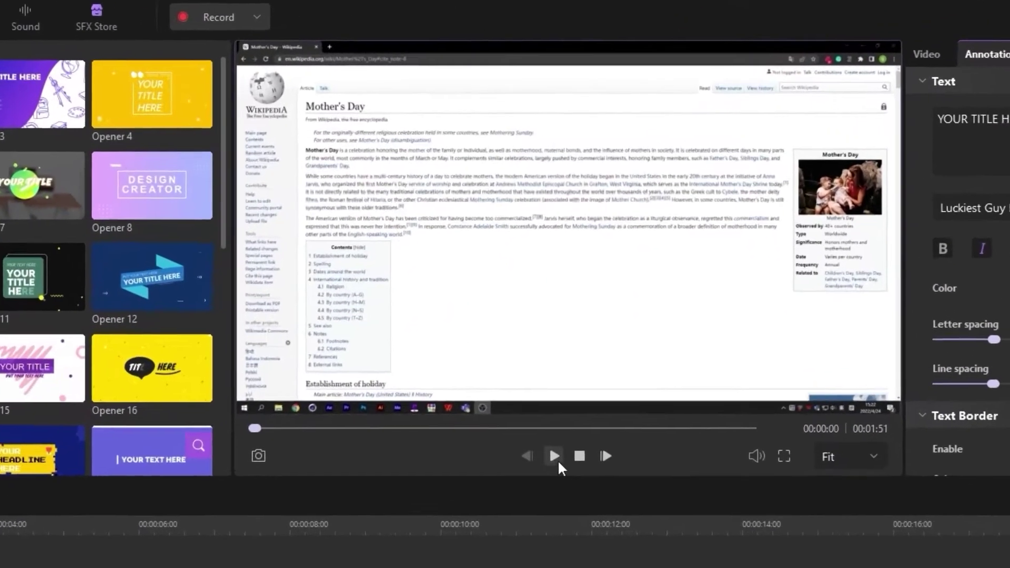
pyautogui.click(599, 360)
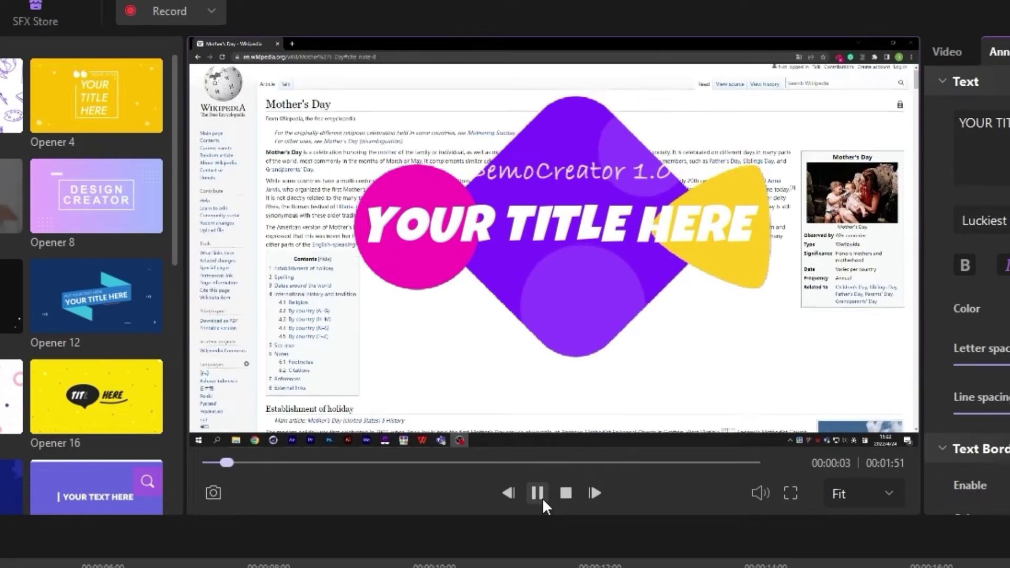
pyautogui.click(543, 499)
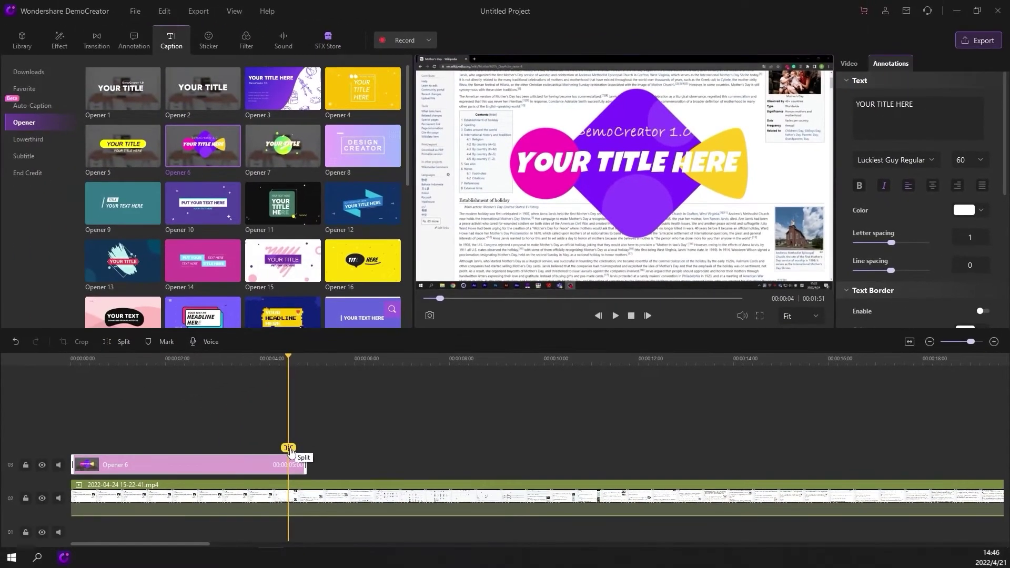
pyautogui.moveTo(291, 452); pyautogui.dragTo(184, 453)
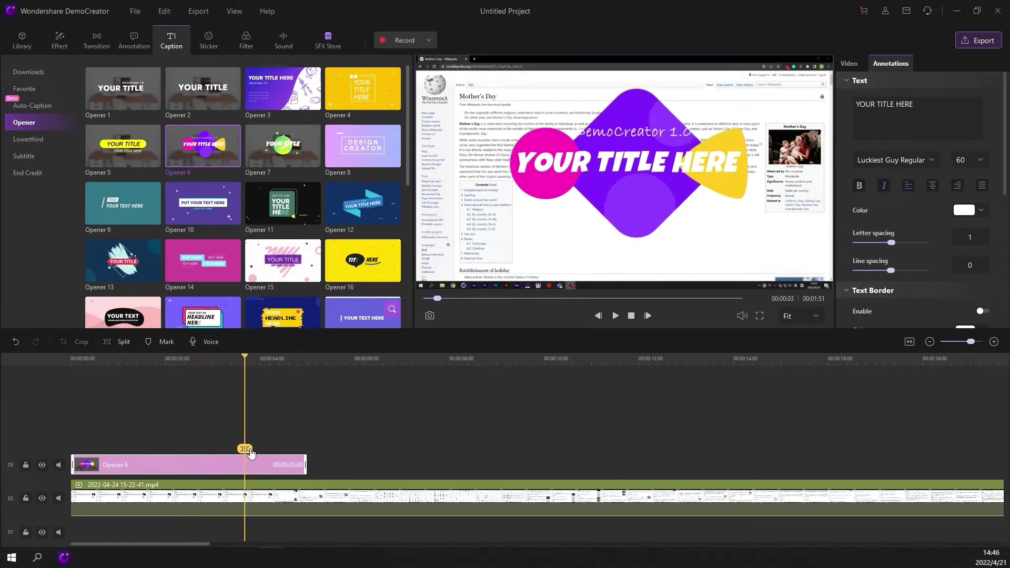
pyautogui.moveTo(267, 451)
pyautogui.mouseDown()
pyautogui.moveTo(118, 451)
pyautogui.moveTo(206, 458)
pyautogui.mouseUp()
pyautogui.moveTo(114, 461)
pyautogui.mouseDown()
pyautogui.moveTo(83, 458)
pyautogui.moveTo(153, 458)
pyautogui.mouseUp()
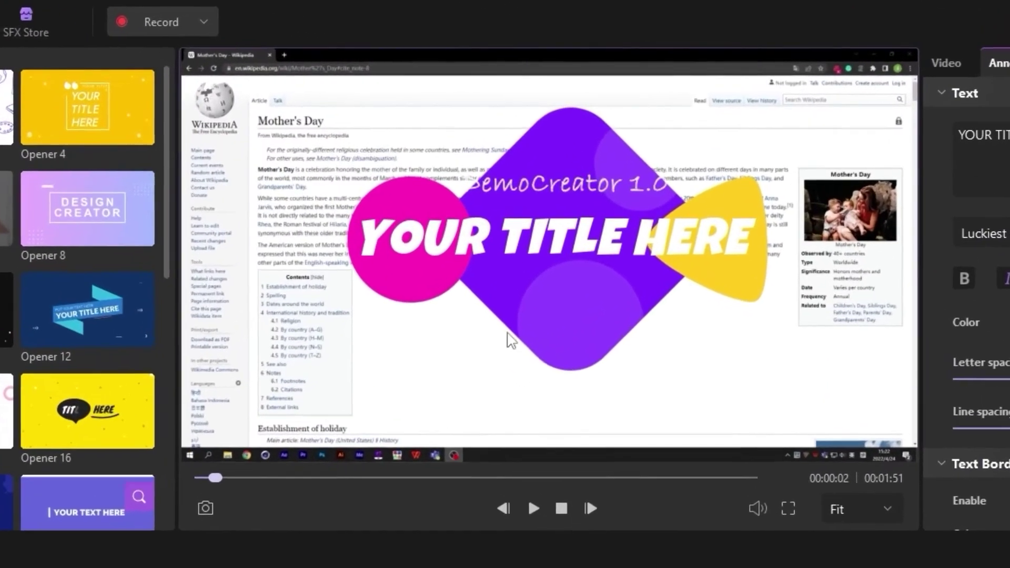
# Step: Move the Opener 6 overlay and title text toward the canvas's lower left and scale both down
pyautogui.click(548, 295)
pyautogui.moveTo(577, 253)
pyautogui.mouseDown()
pyautogui.moveTo(445, 341)
pyautogui.moveTo(605, 248)
pyautogui.mouseUp()
pyautogui.click(566, 321)
pyautogui.moveTo(567, 320); pyautogui.dragTo(475, 378)
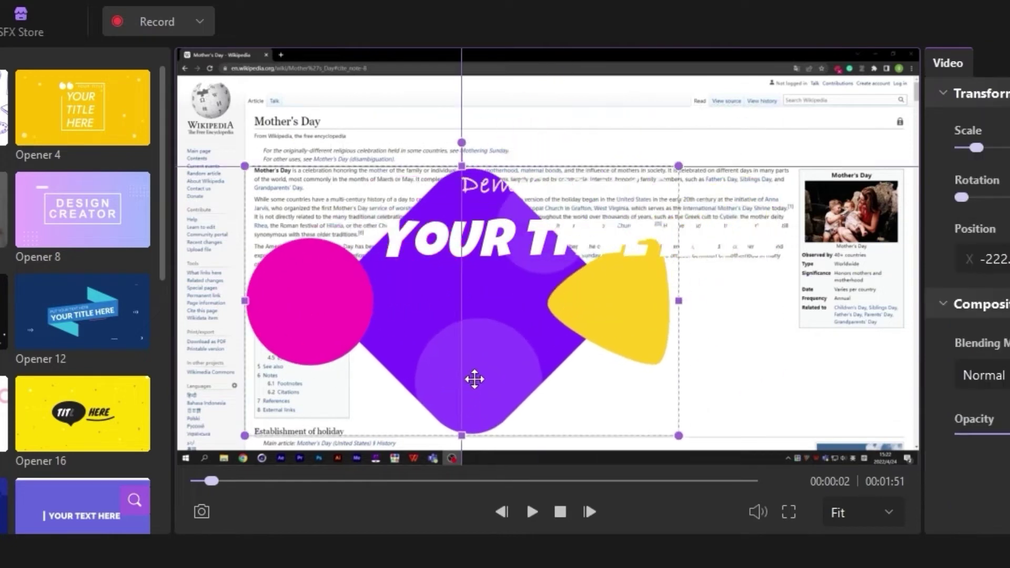
pyautogui.moveTo(679, 166); pyautogui.dragTo(455, 306)
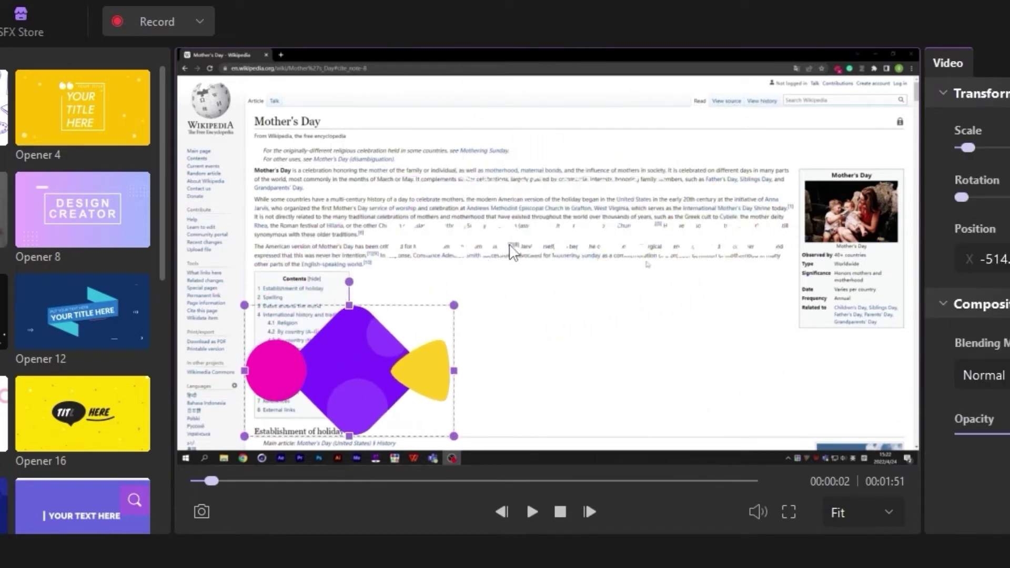
pyautogui.click(512, 252)
pyautogui.moveTo(779, 203); pyautogui.dragTo(576, 336)
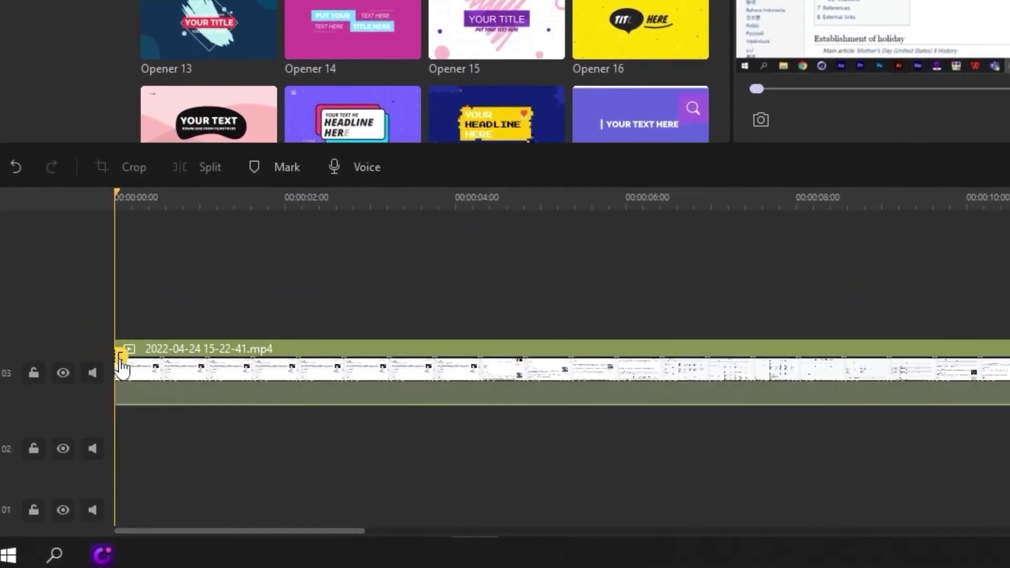
# Step: Split the recording at about 1.6 seconds, delete the left piece, and move the rest to the start
pyautogui.moveTo(134, 368); pyautogui.dragTo(269, 368)
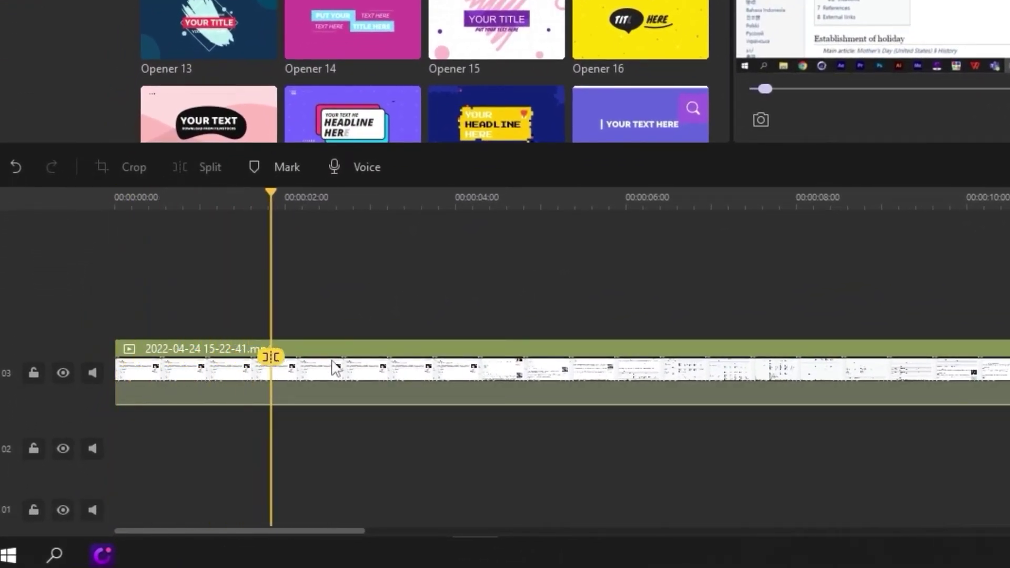
pyautogui.click(274, 359)
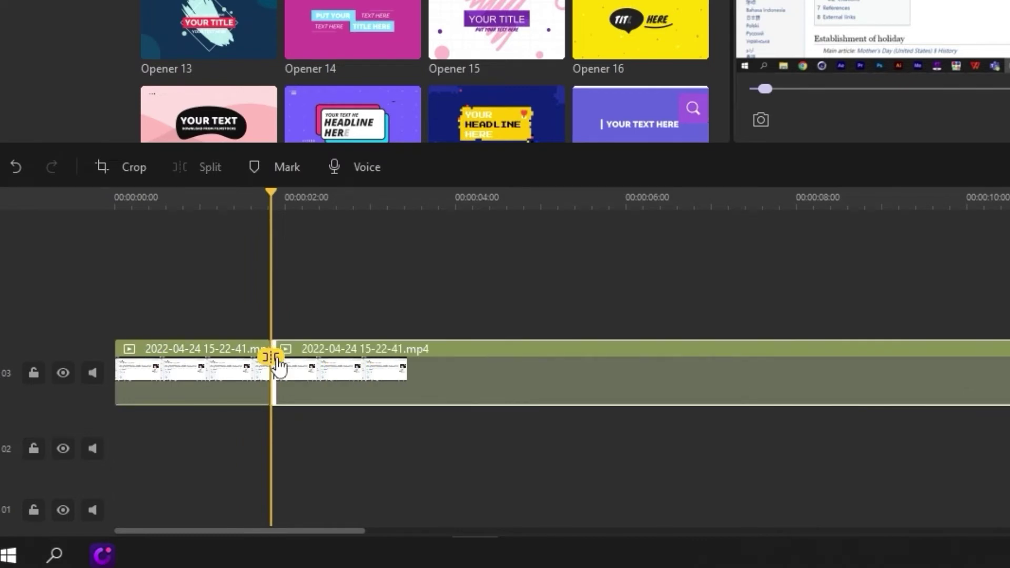
pyautogui.click(198, 362)
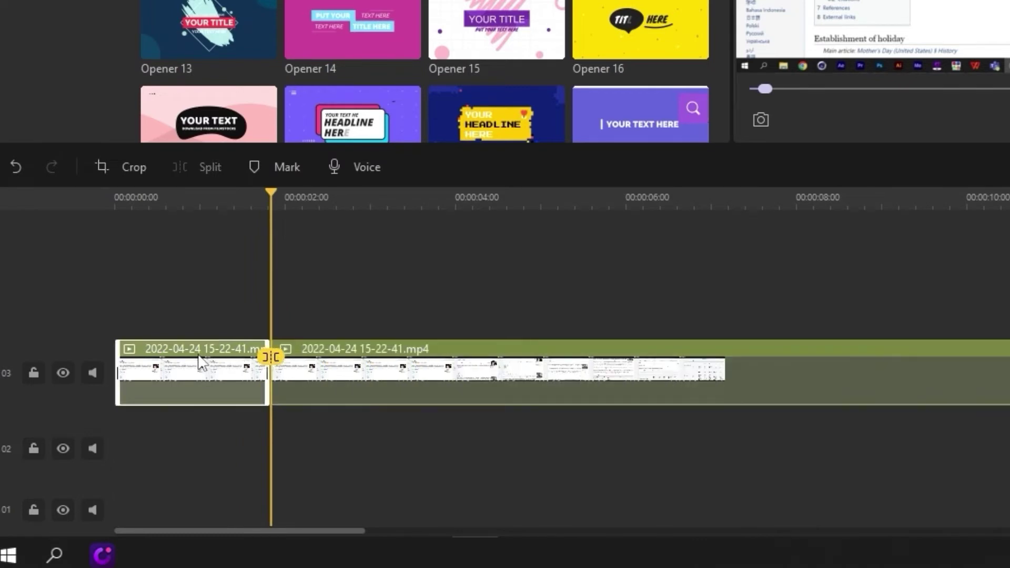
pyautogui.press('Delete')
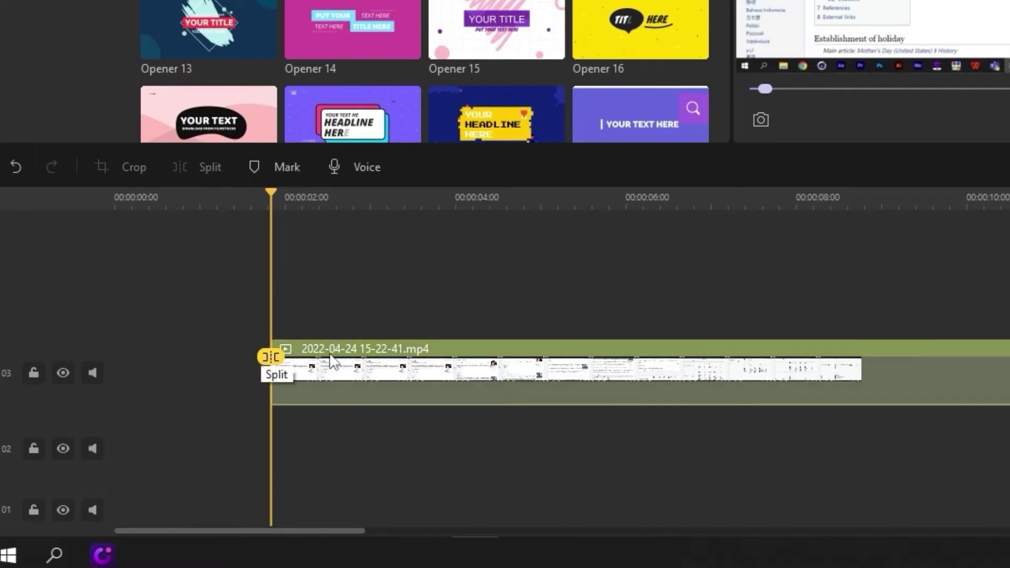
pyautogui.moveTo(273, 363); pyautogui.dragTo(232, 358)
pyautogui.moveTo(138, 368); pyautogui.dragTo(139, 368)
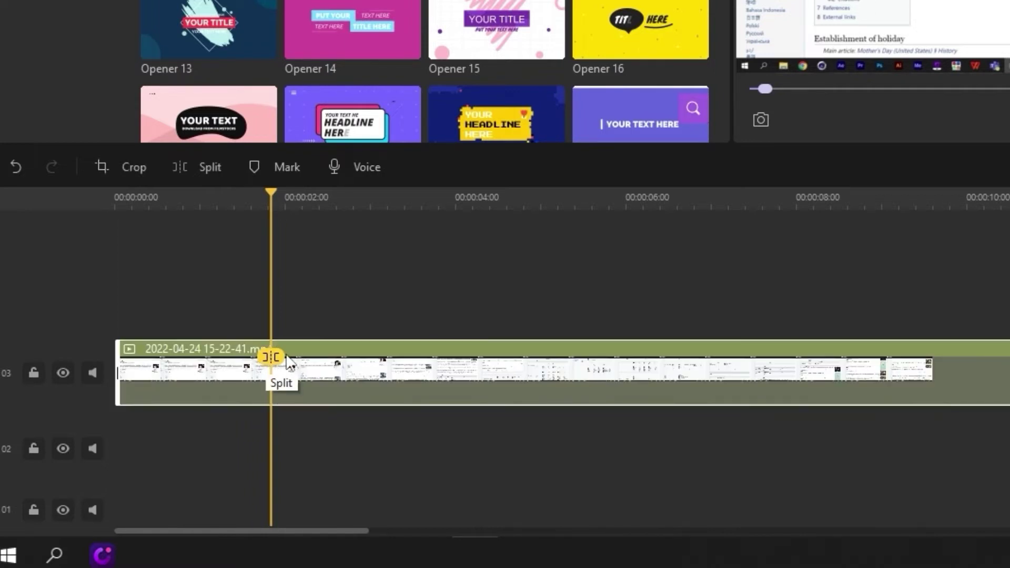
# Step: Play the recording, then delete another left piece cut at about 1.2 seconds
pyautogui.press('space')
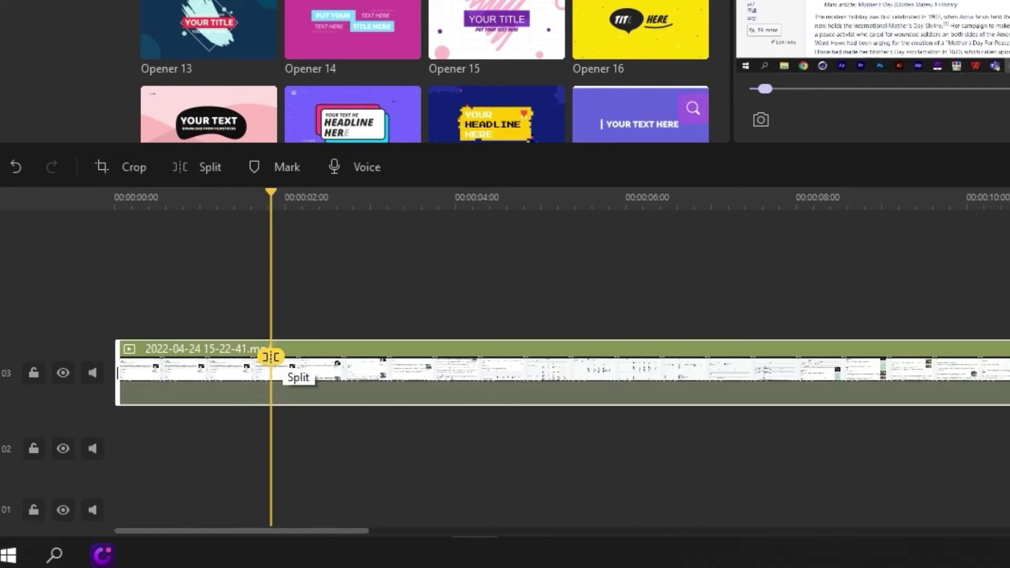
pyautogui.moveTo(356, 358); pyautogui.dragTo(226, 360)
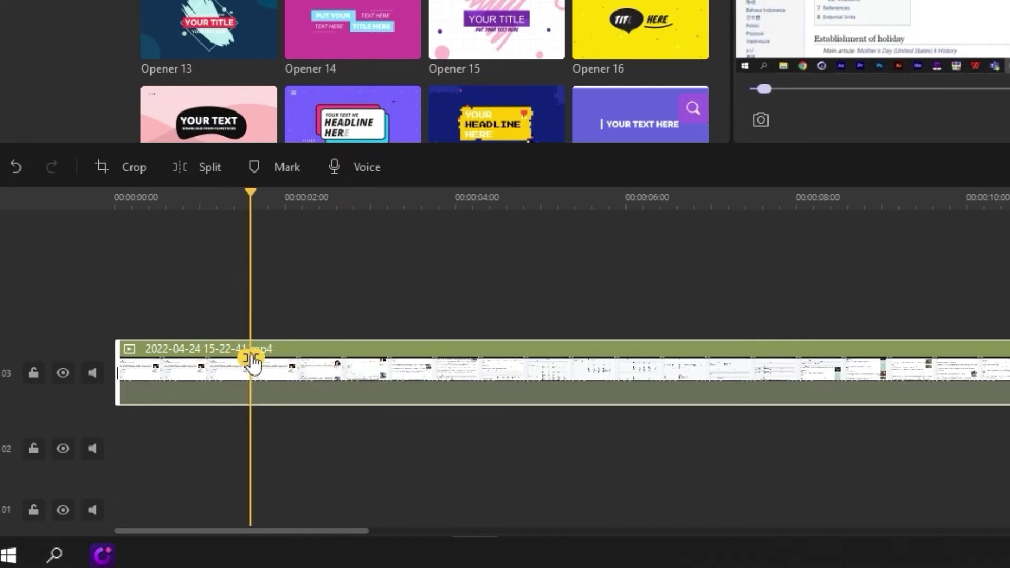
pyautogui.click(195, 364)
pyautogui.press('Delete')
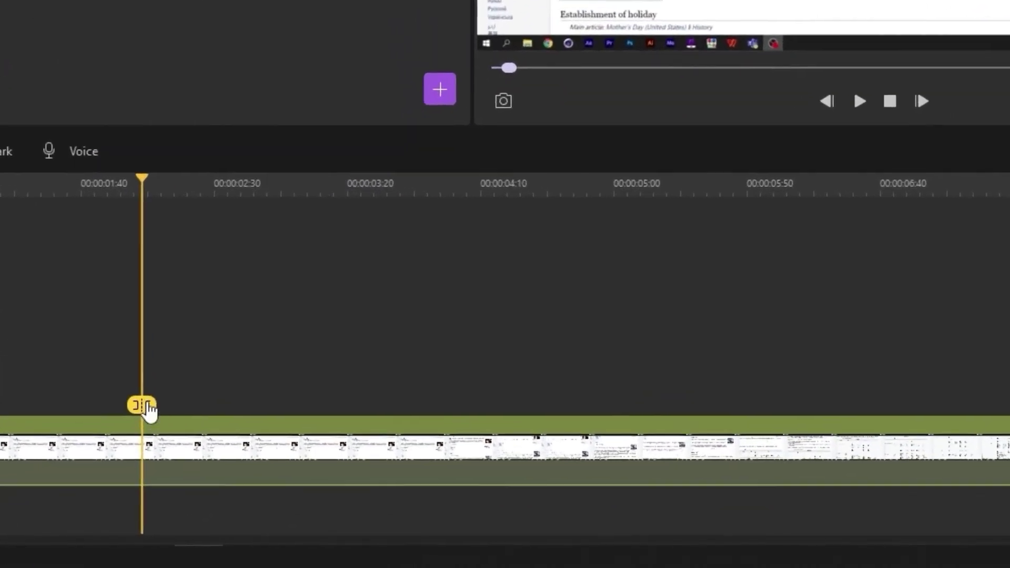
# Step: Split the recording at the playhead and insert the 20-01-40 library video between the halves
pyautogui.moveTo(145, 411)
pyautogui.mouseDown()
pyautogui.moveTo(274, 390)
pyautogui.moveTo(219, 406)
pyautogui.moveTo(135, 397)
pyautogui.moveTo(293, 377)
pyautogui.moveTo(282, 390)
pyautogui.moveTo(384, 433)
pyautogui.mouseUp()
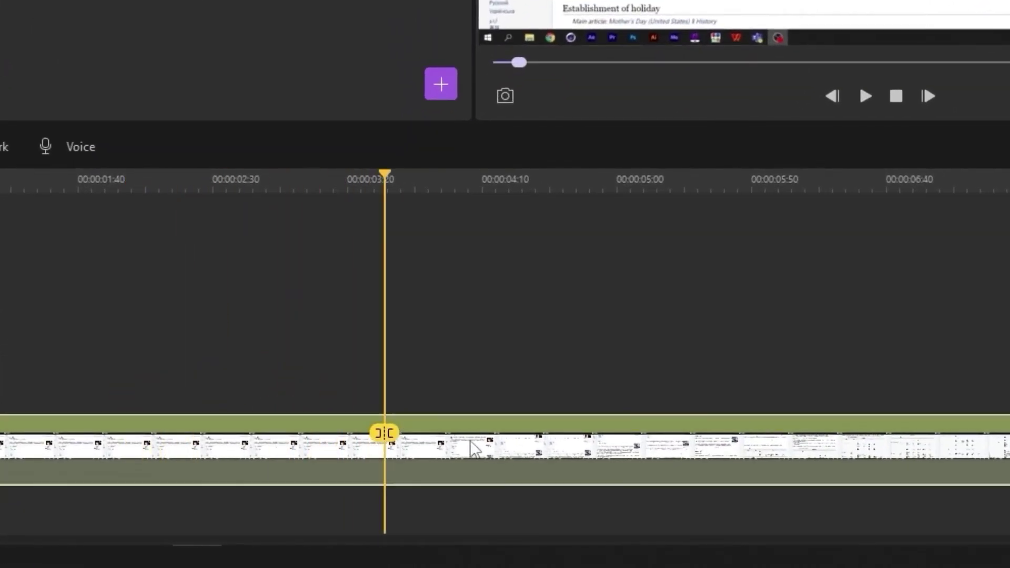
pyautogui.rightClick(414, 439)
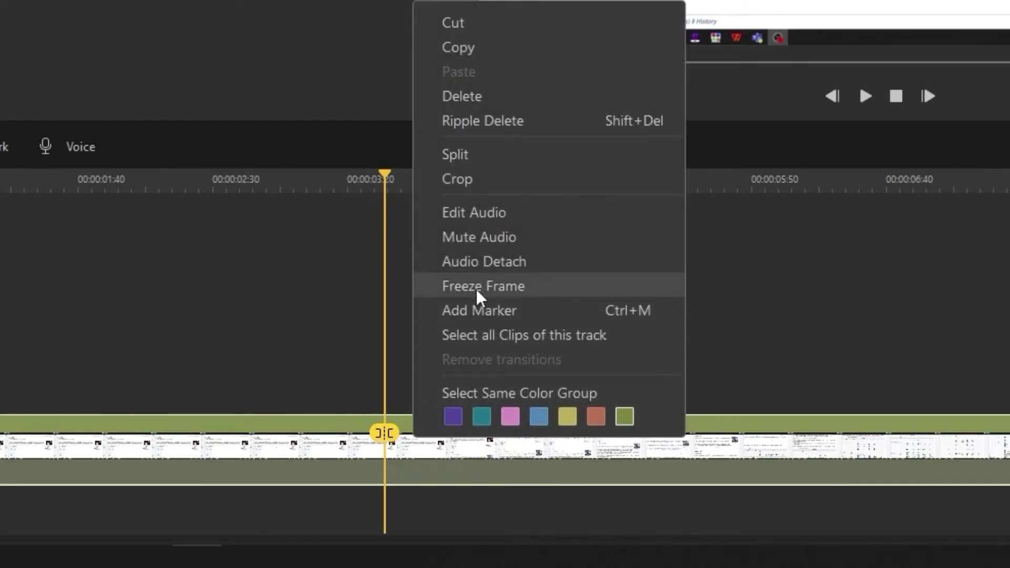
pyautogui.click(496, 162)
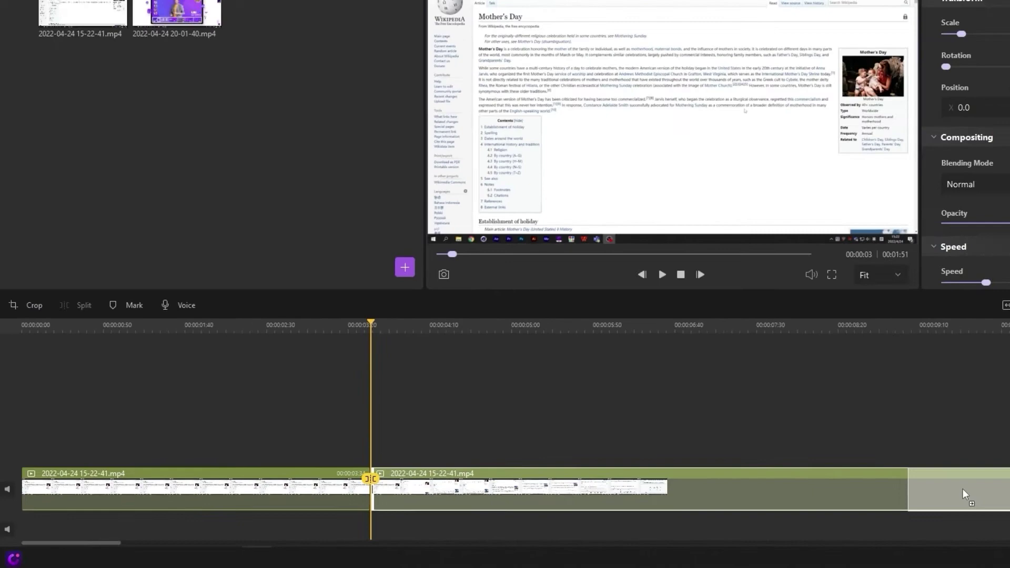
pyautogui.moveTo(467, 445); pyautogui.dragTo(873, 492)
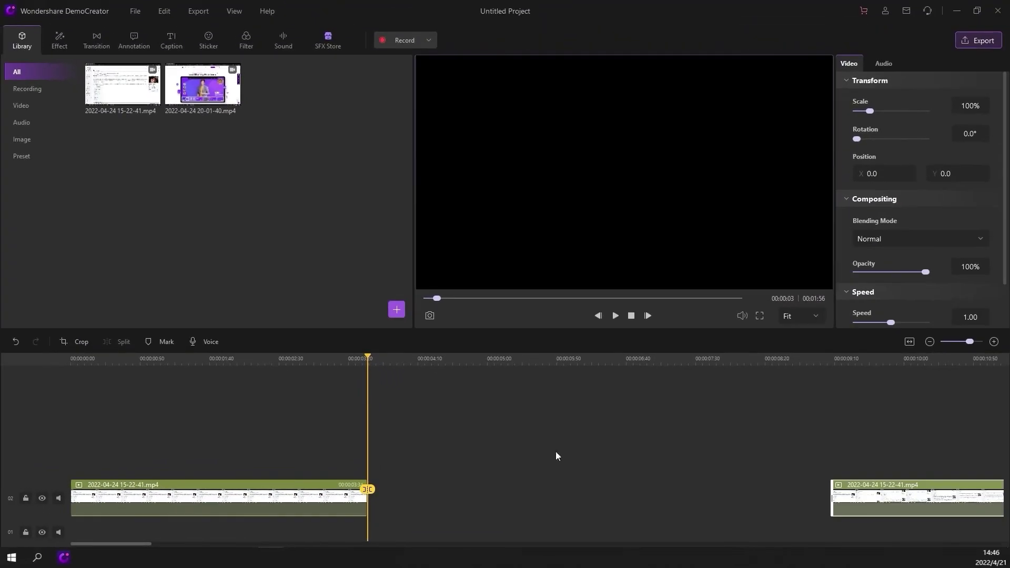
pyautogui.moveTo(203, 84)
pyautogui.mouseDown()
pyautogui.moveTo(397, 497)
pyautogui.moveTo(391, 490)
pyautogui.mouseUp()
pyautogui.moveTo(867, 510); pyautogui.dragTo(751, 506)
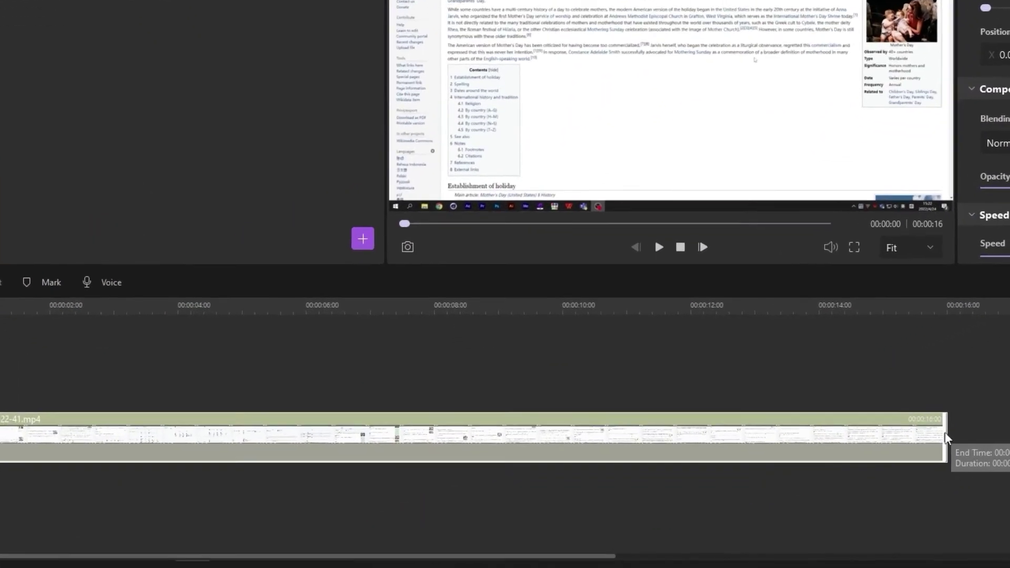
# Step: Drag the recording's right edge to trim its end to about 15 seconds
pyautogui.moveTo(945, 433); pyautogui.dragTo(601, 427)
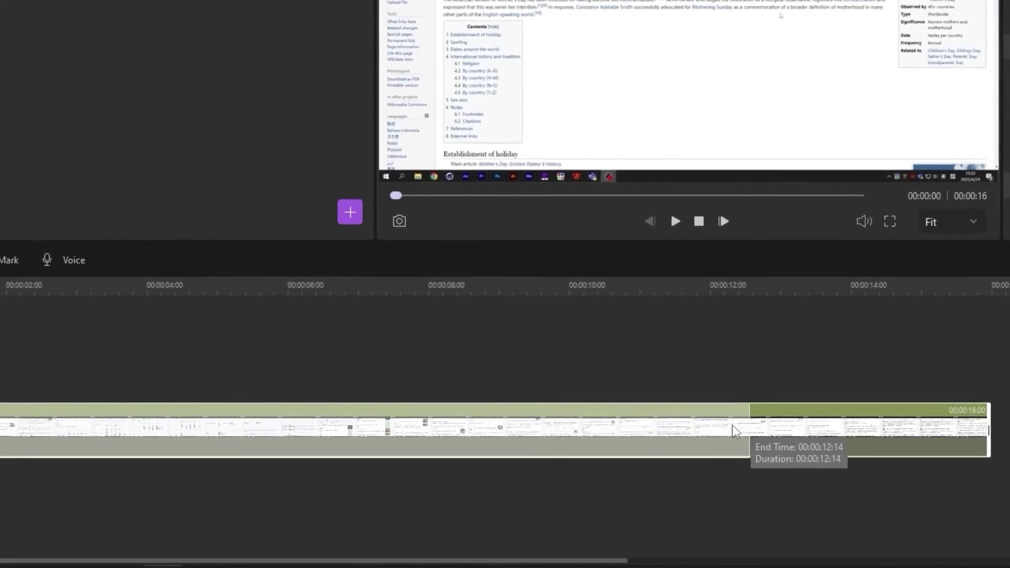
pyautogui.moveTo(475, 427)
pyautogui.mouseDown()
pyautogui.moveTo(253, 444)
pyautogui.moveTo(966, 449)
pyautogui.mouseUp()
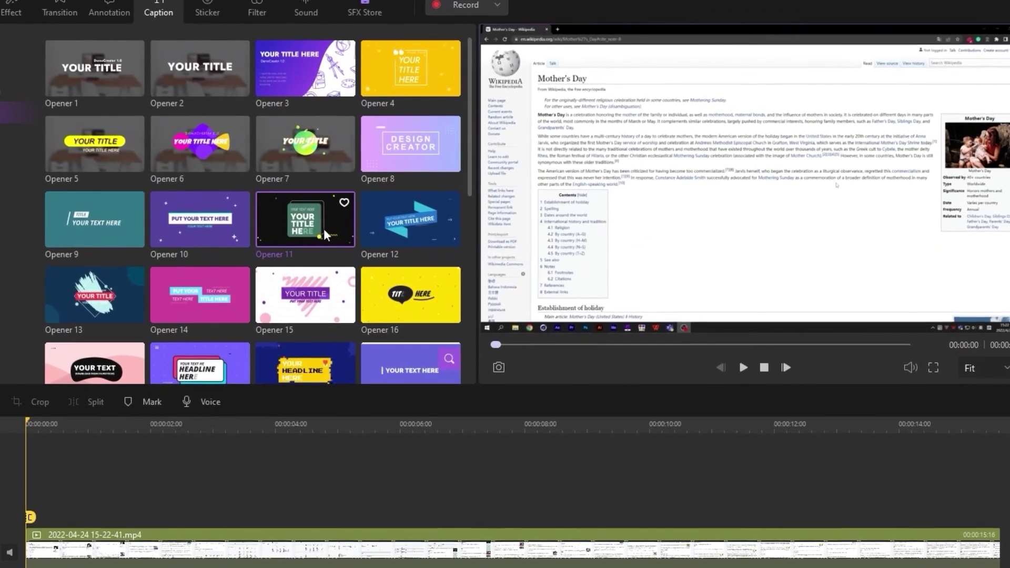
# Step: Add the Opener 11 title above the recording and preview it at about 2.5 seconds
pyautogui.moveTo(283, 203)
pyautogui.mouseDown()
pyautogui.moveTo(62, 420)
pyautogui.moveTo(90, 377)
pyautogui.mouseUp()
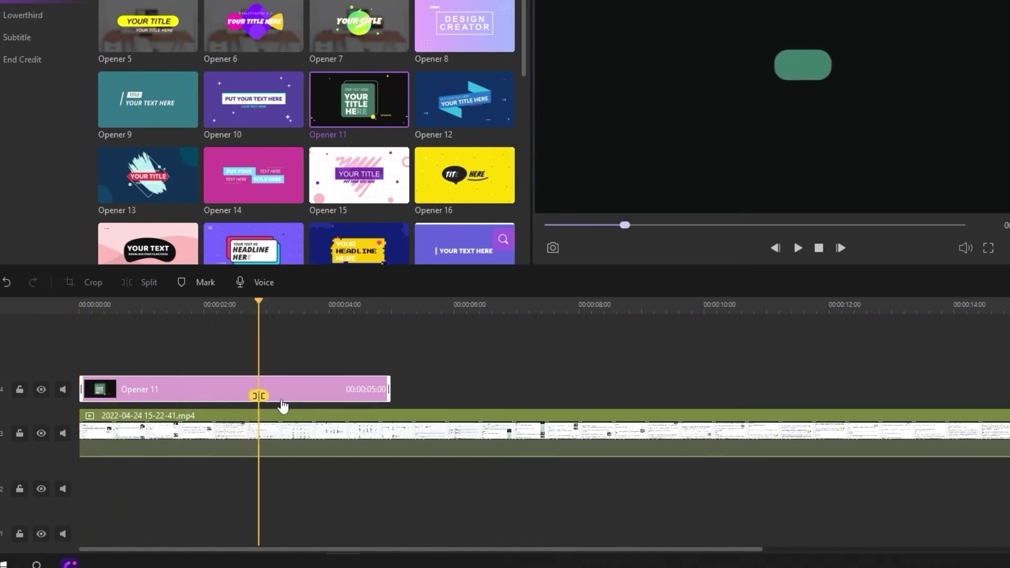
pyautogui.moveTo(282, 405); pyautogui.dragTo(341, 407)
pyautogui.moveTo(225, 402); pyautogui.dragTo(282, 395)
# Step: Copy the Opener 11 clip, paste it at about 8 seconds, and preview the copy
pyautogui.rightClick(345, 389)
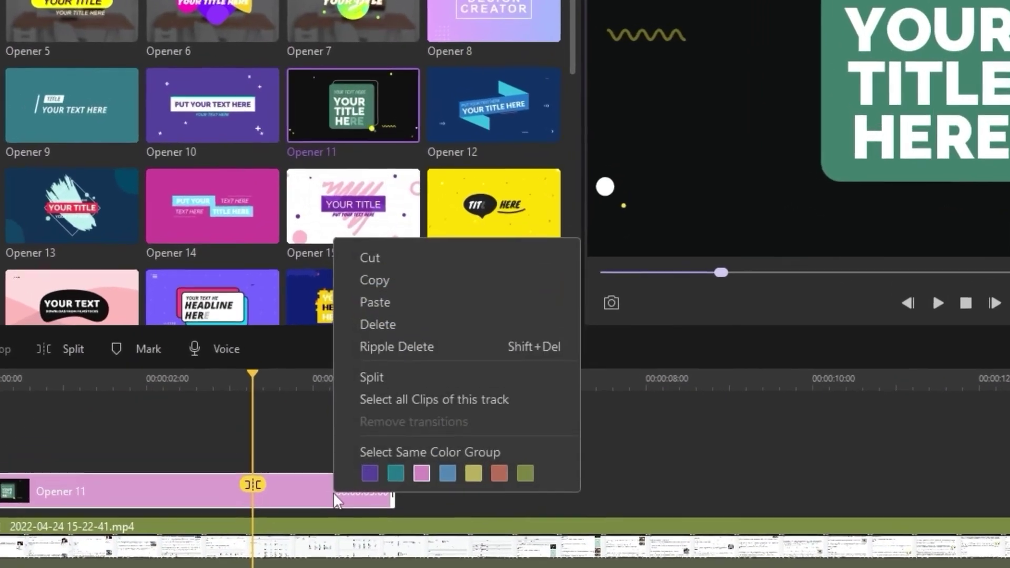
pyautogui.click(407, 290)
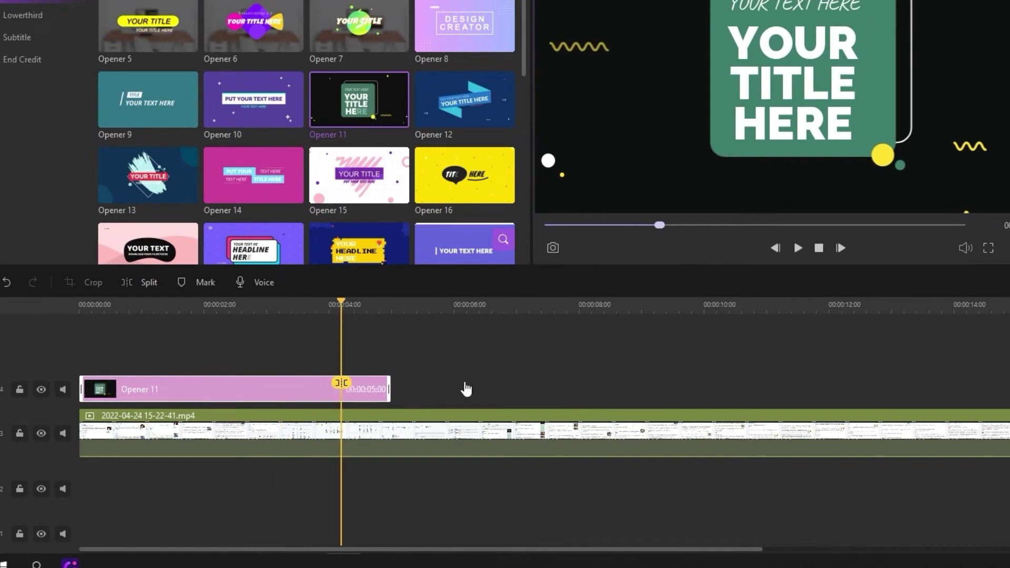
pyautogui.click(597, 389)
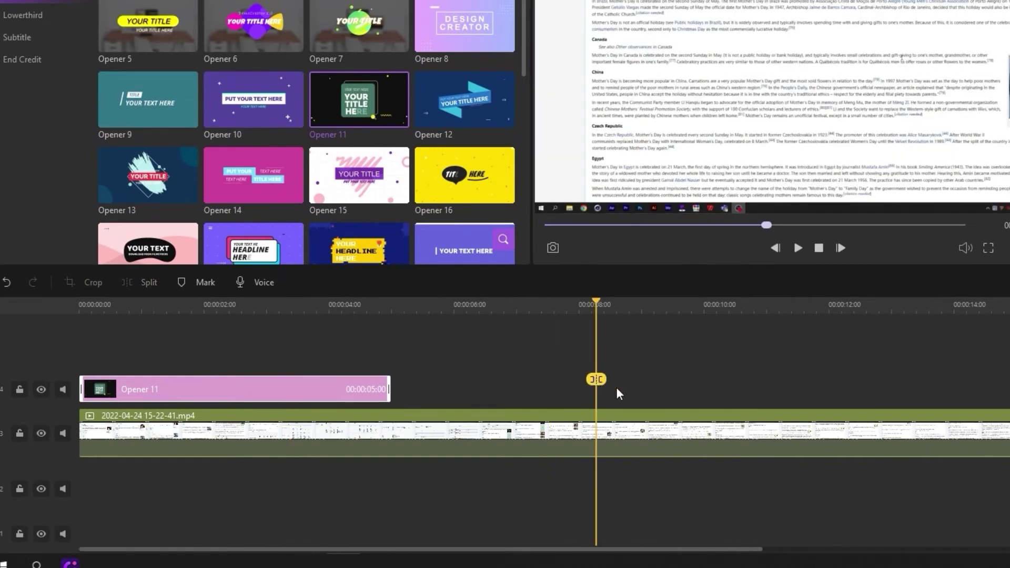
pyautogui.hotkey('ctrl', 'v')
pyautogui.click(617, 388)
pyautogui.moveTo(631, 387); pyautogui.dragTo(826, 400)
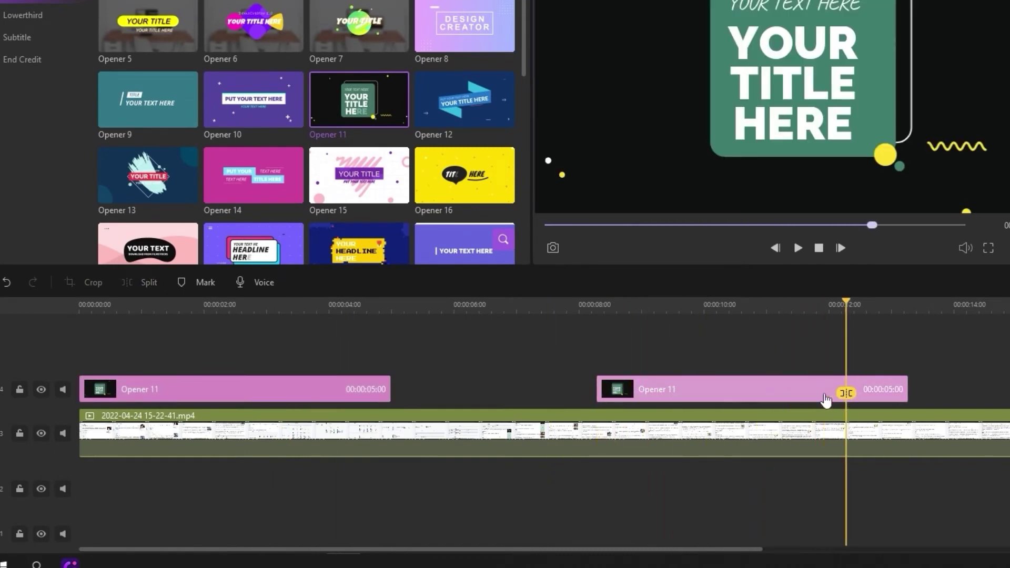
pyautogui.moveTo(665, 400); pyautogui.dragTo(835, 400)
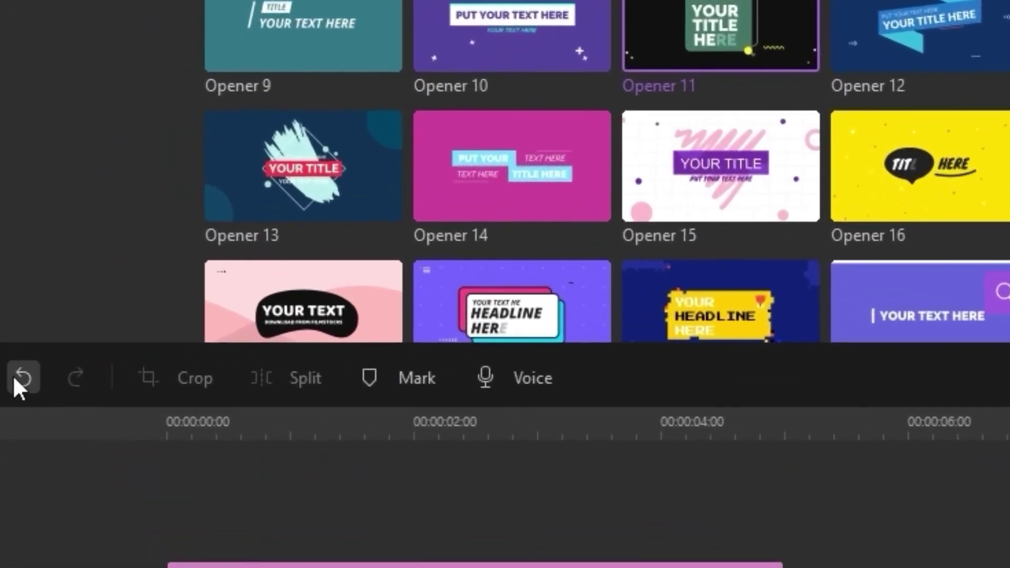
# Step: Undo and redo the pasted Opener 11 copy, then zoom to fit the 28-second timeline
pyautogui.click(15, 376)
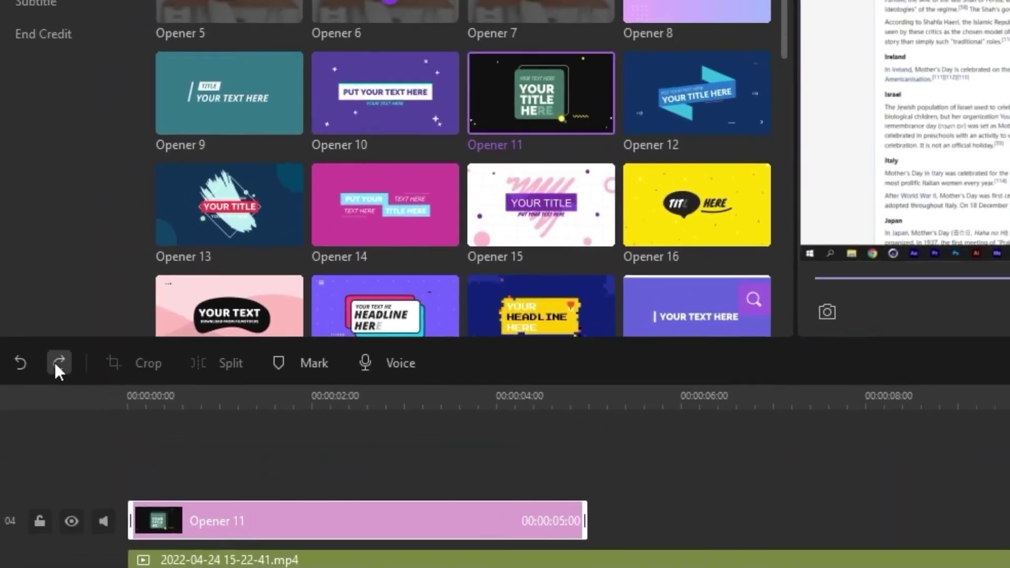
pyautogui.click(76, 378)
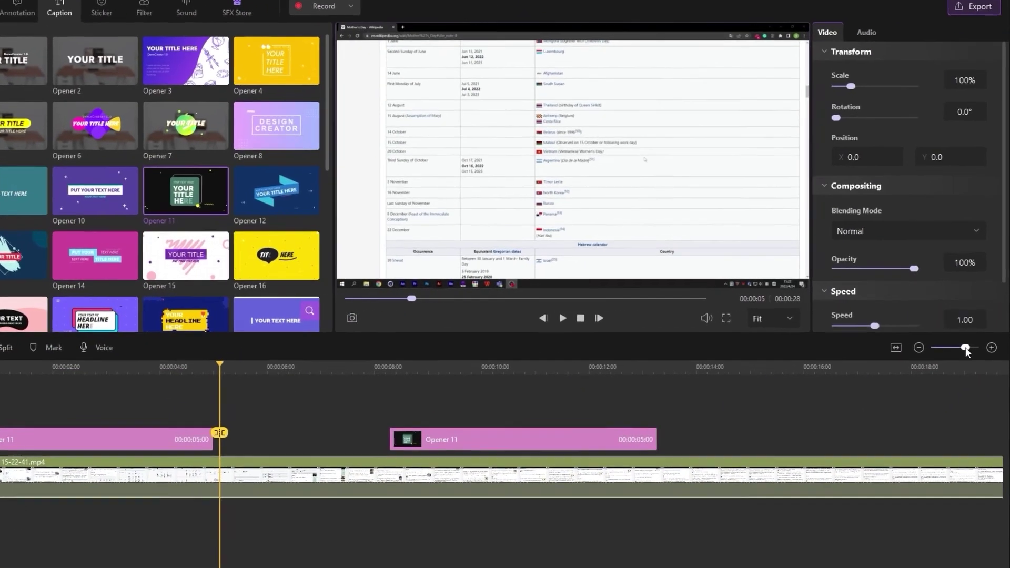
pyautogui.moveTo(965, 348); pyautogui.dragTo(963, 349)
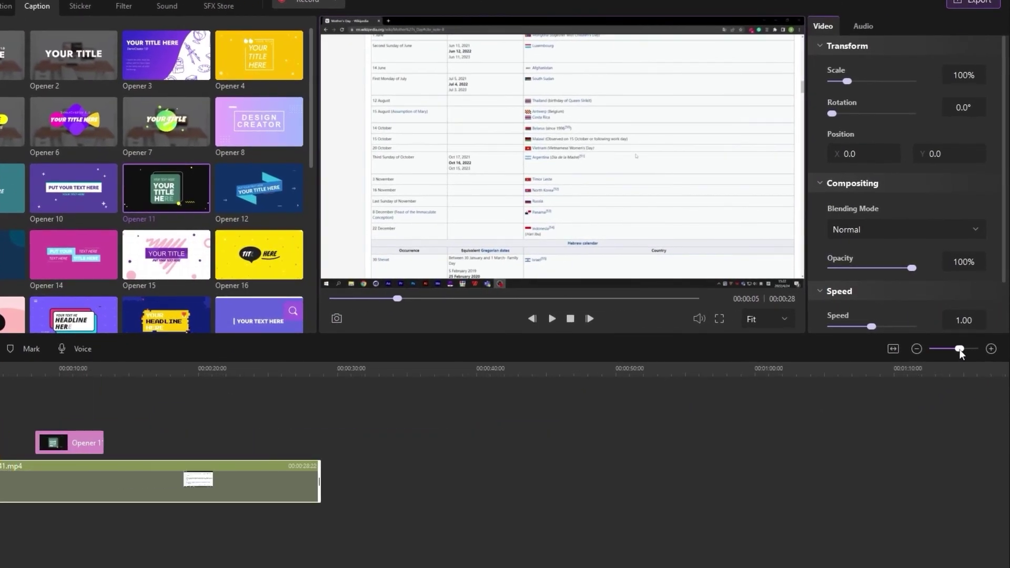
pyautogui.moveTo(965, 349)
pyautogui.mouseDown()
pyautogui.moveTo(956, 349)
pyautogui.moveTo(965, 348)
pyautogui.mouseUp()
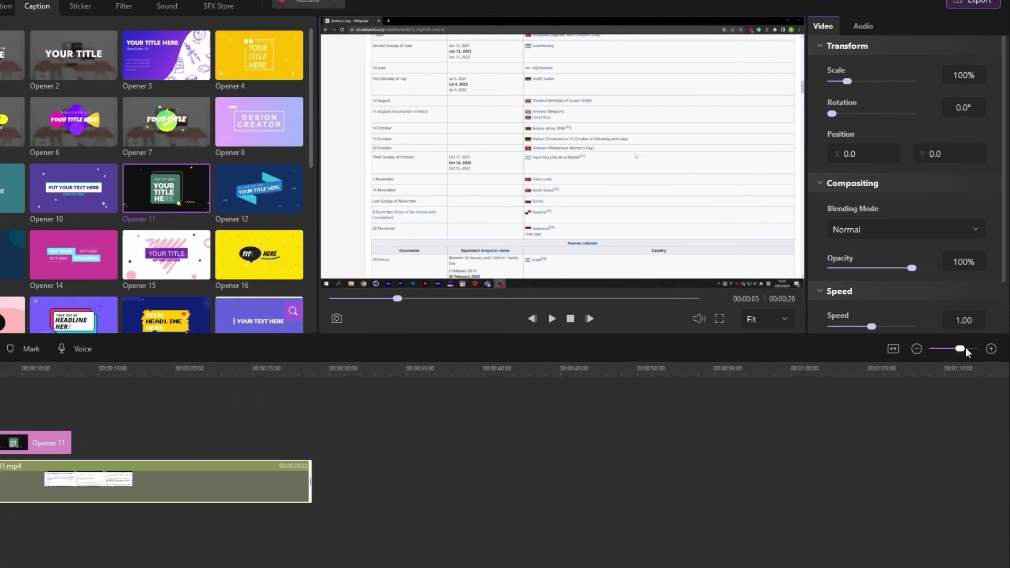
pyautogui.click(894, 348)
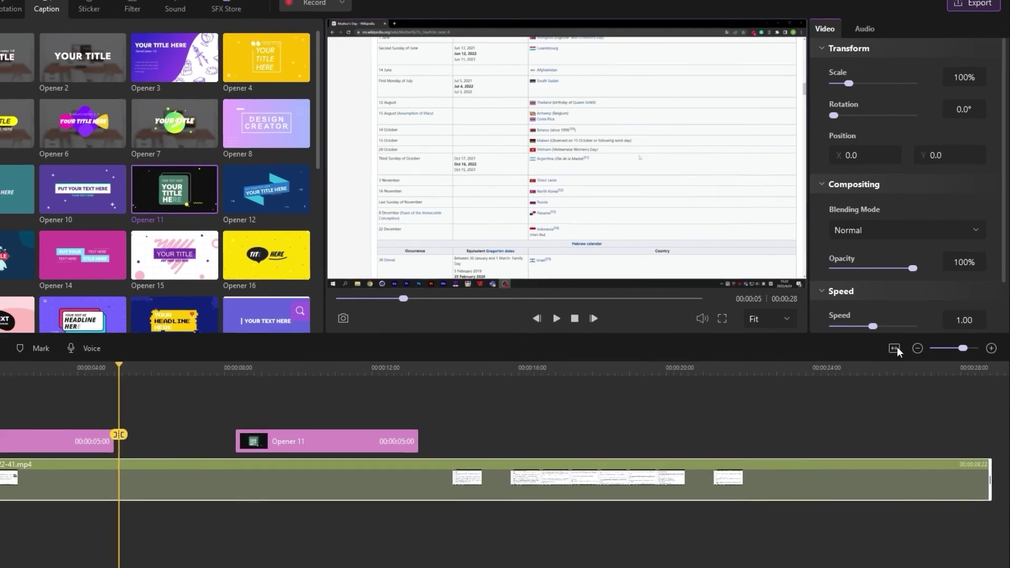